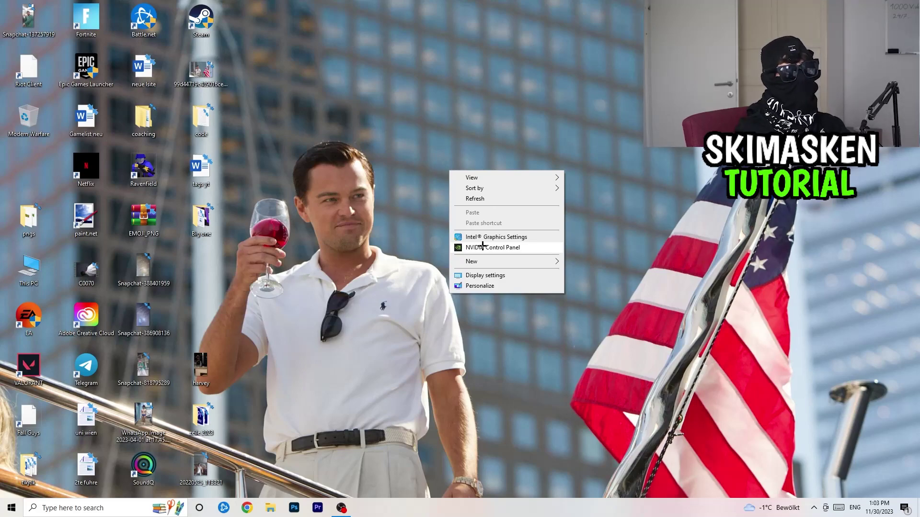
Open the NVIDIA Control Panel's resolution settings, try 1768 × 992 and 1440 × 1080, and select the native 1920 × 1080 resolution.
{"action": "left_click", "coordinate": [483, 247]}
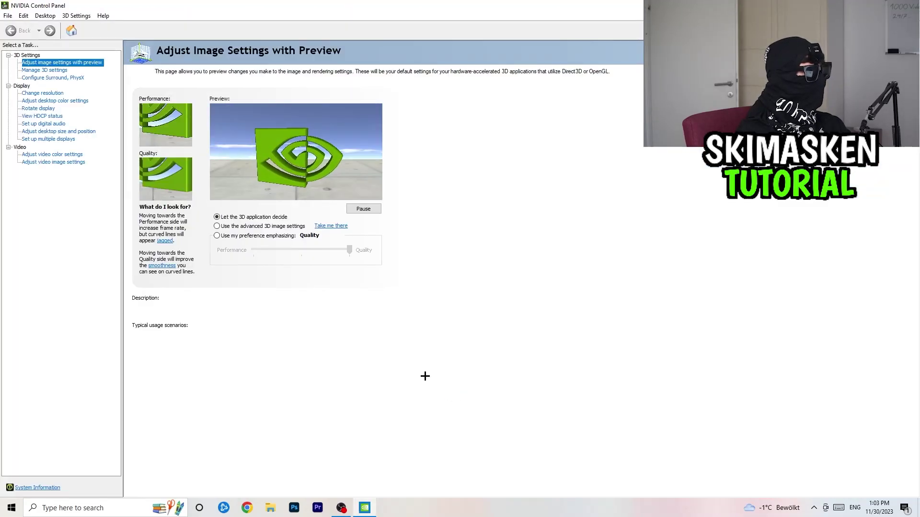
{"action": "left_click", "coordinate": [50, 93]}
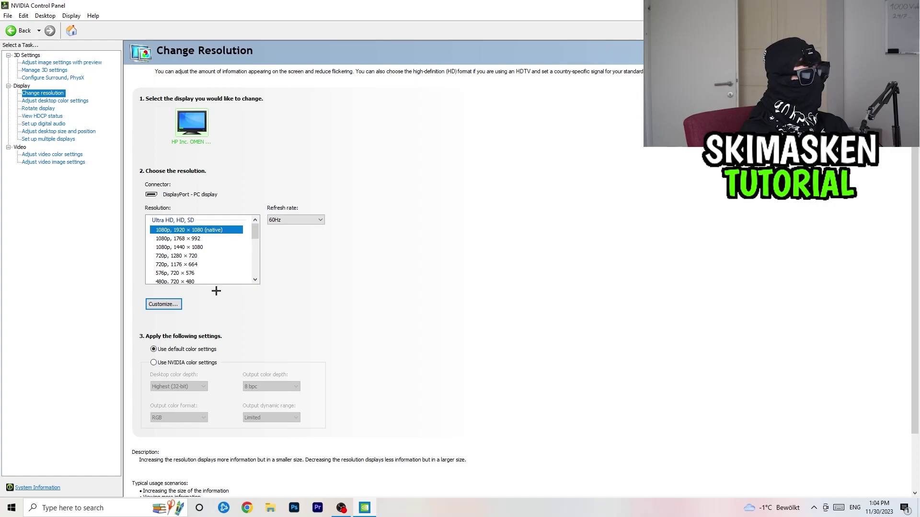
{"action": "left_click", "coordinate": [216, 239]}
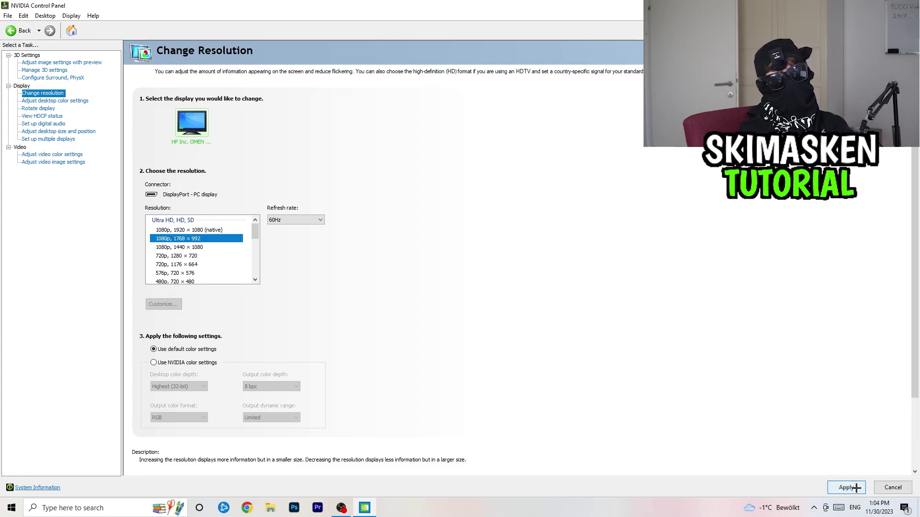
{"action": "left_click", "coordinate": [200, 231]}
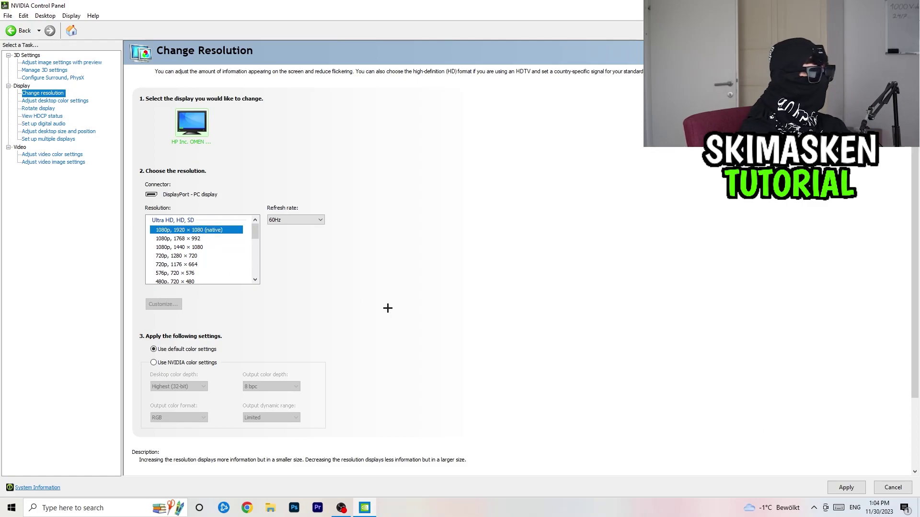
{"action": "left_click", "coordinate": [204, 246]}
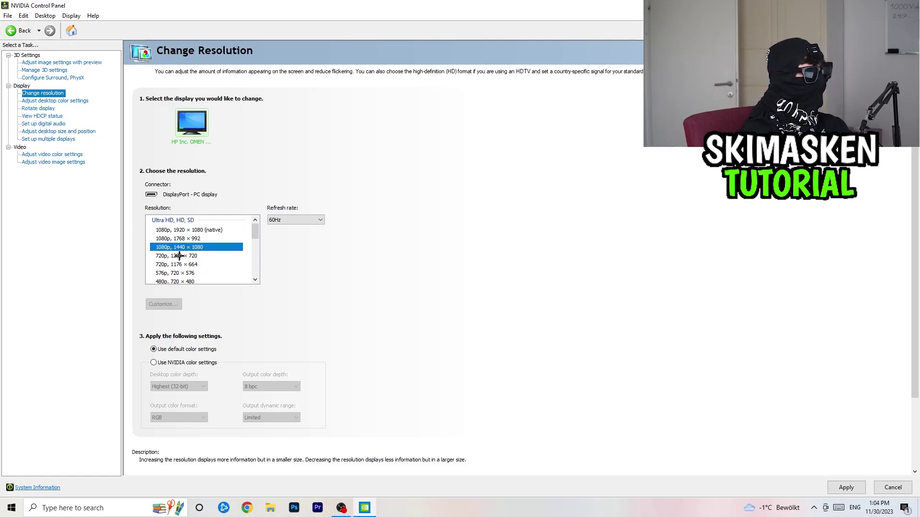
{"action": "left_click", "coordinate": [191, 231]}
{"action": "scroll", "coordinate": [333, 314], "scroll_direction": "down", "scroll_amount": 2}
{"action": "scroll", "coordinate": [333, 314], "scroll_direction": "up", "scroll_amount": 2}
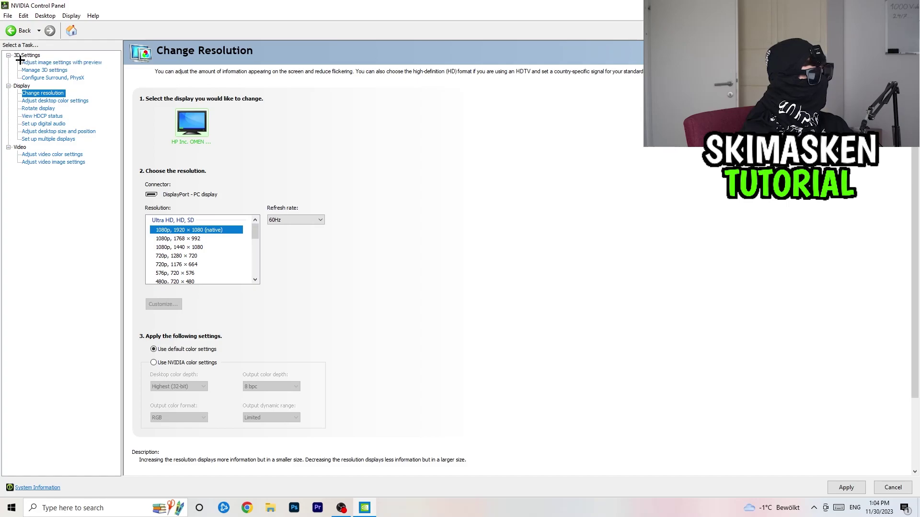
Let the 3D application decide the image settings with preview, and apply the pending changes while closing NVIDIA Control Panel.
{"action": "left_click", "coordinate": [47, 63]}
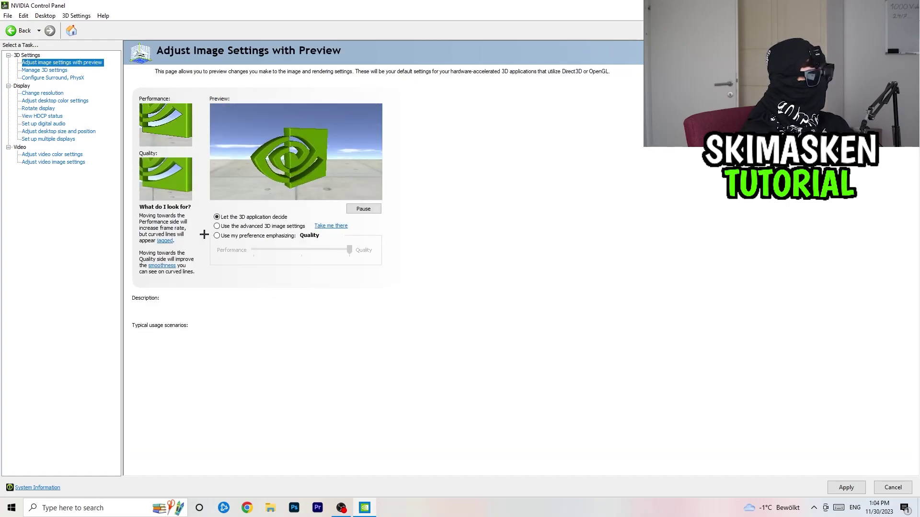
{"action": "mouse_move", "coordinate": [217, 236]}
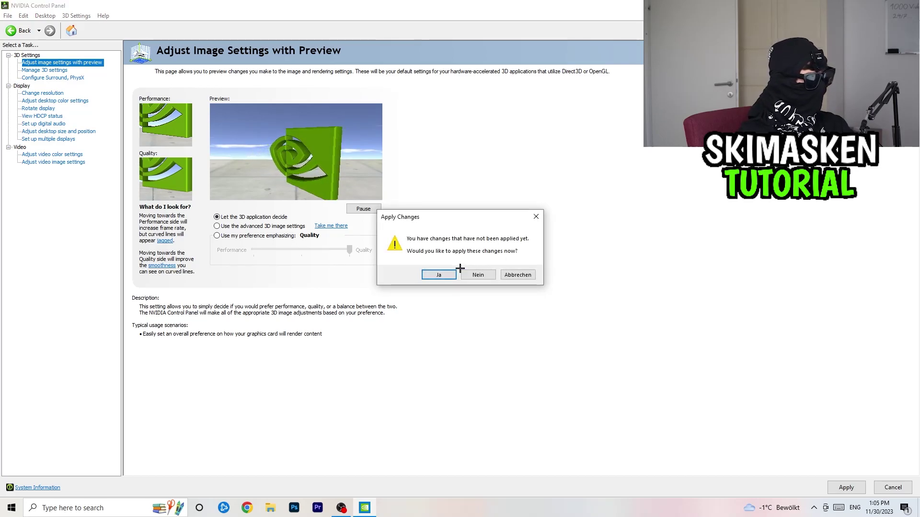
{"action": "left_click", "coordinate": [448, 273]}
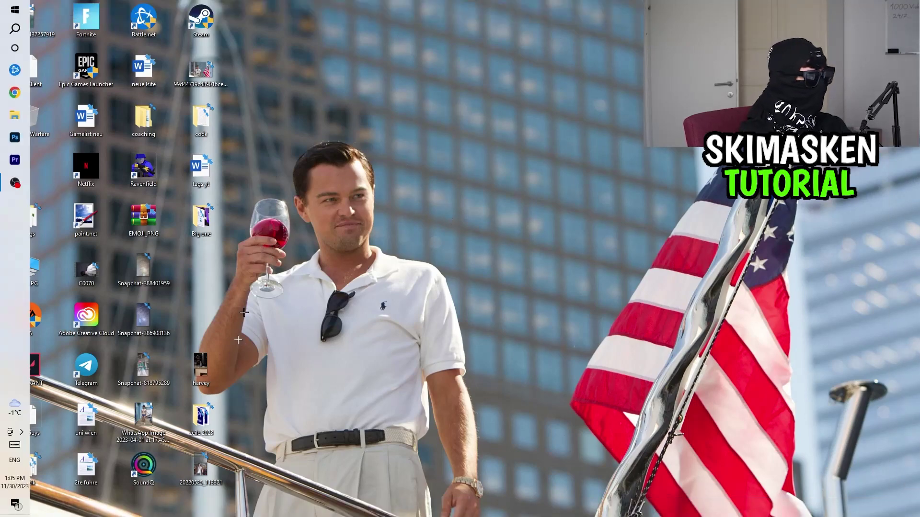
Open Task Manager full screen and, with processes sorted by GPU usage, view the actions available for Google Chrome.
{"action": "right_click", "coordinate": [482, 514]}
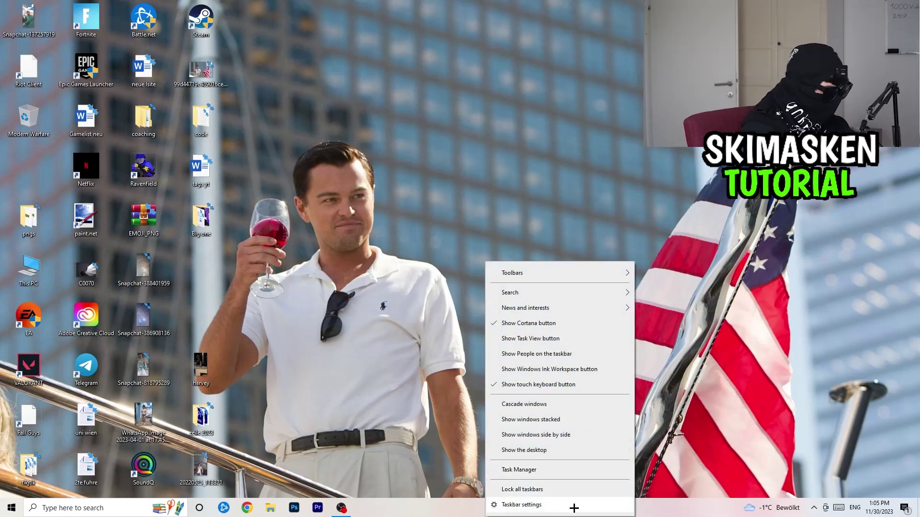
{"action": "left_click", "coordinate": [522, 469]}
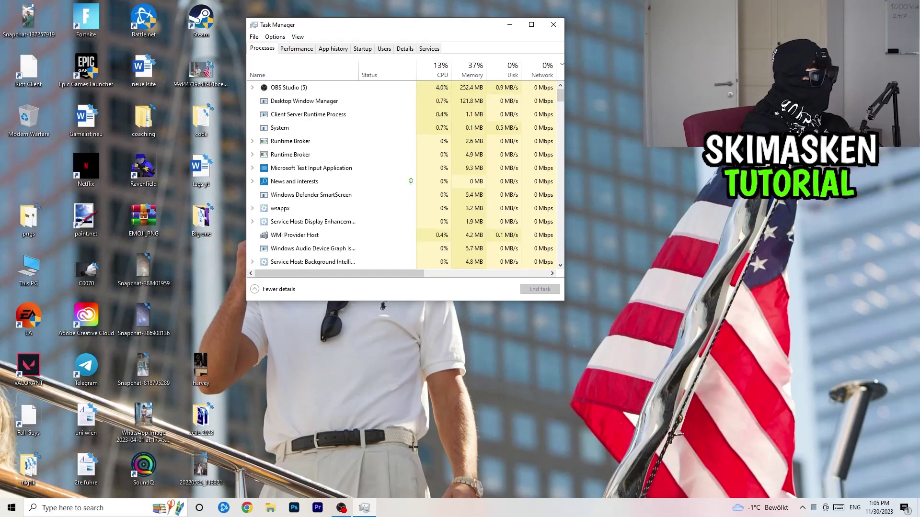
{"action": "left_click", "coordinate": [531, 24]}
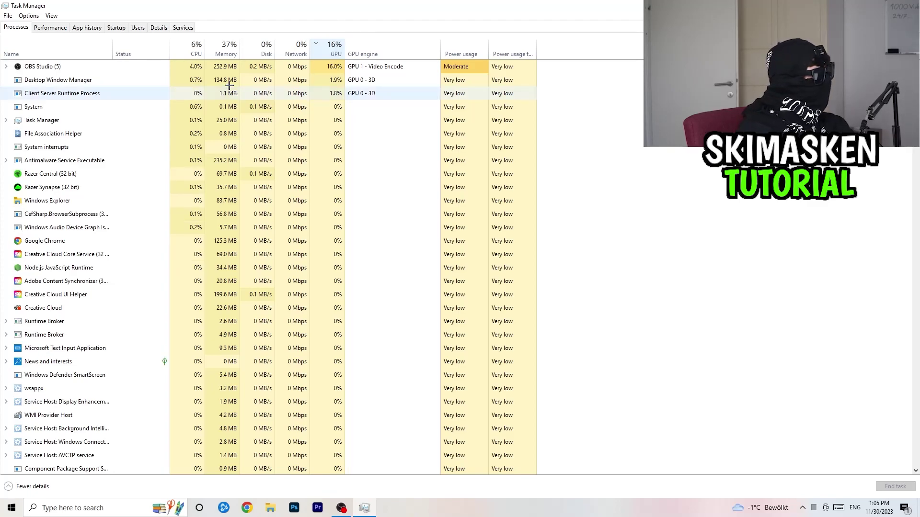
{"action": "right_click", "coordinate": [98, 240]}
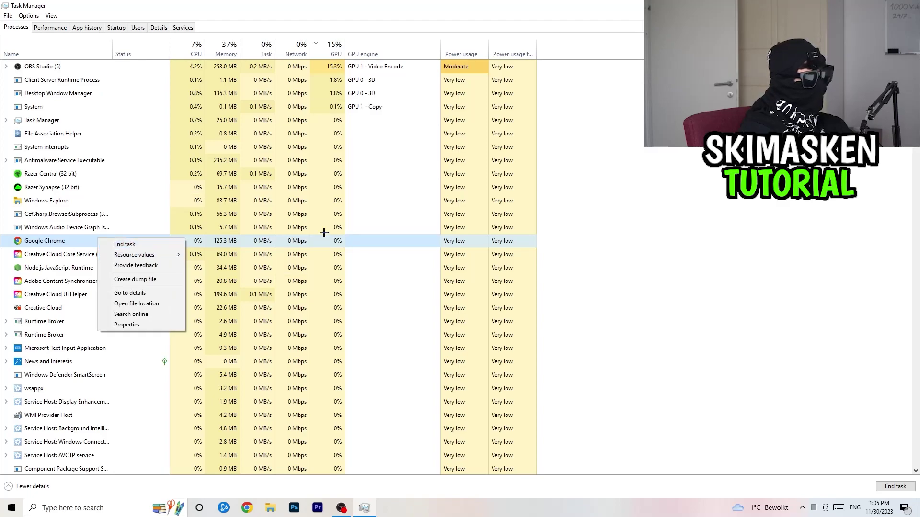
{"action": "key", "text": "Escape"}
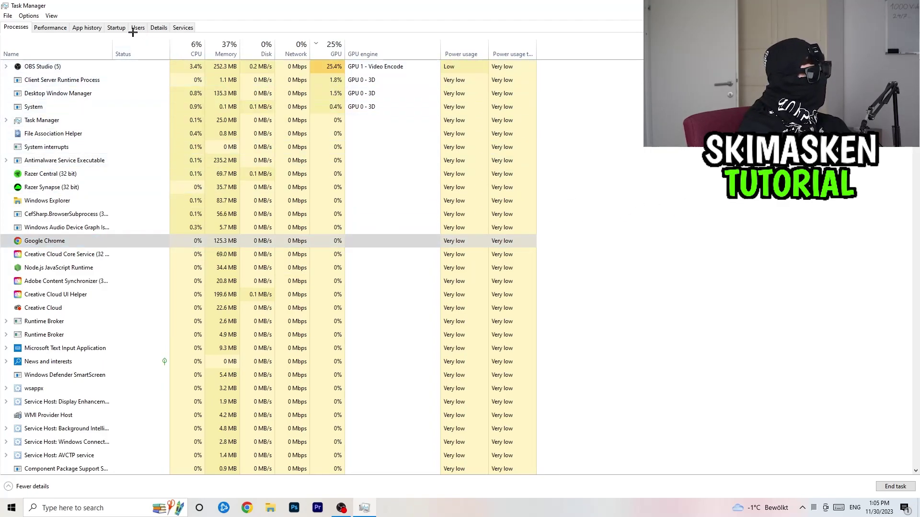
Review the startup apps and the options available for the Creative Cloud entry.
{"action": "left_click", "coordinate": [116, 28]}
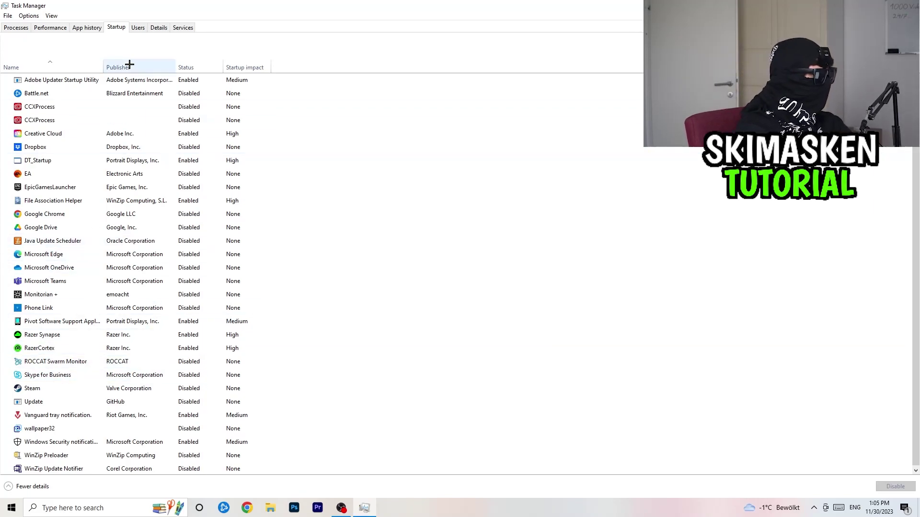
{"action": "right_click", "coordinate": [197, 136]}
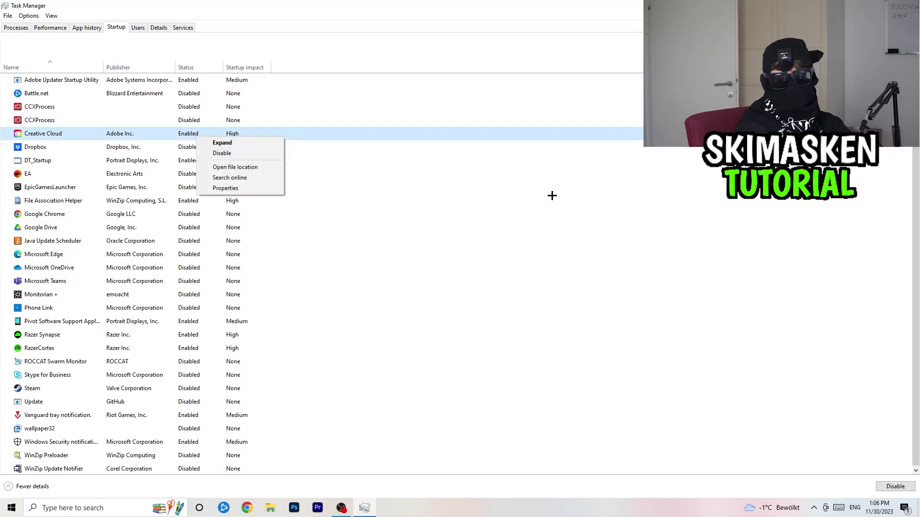
{"action": "left_click", "coordinate": [607, 197]}
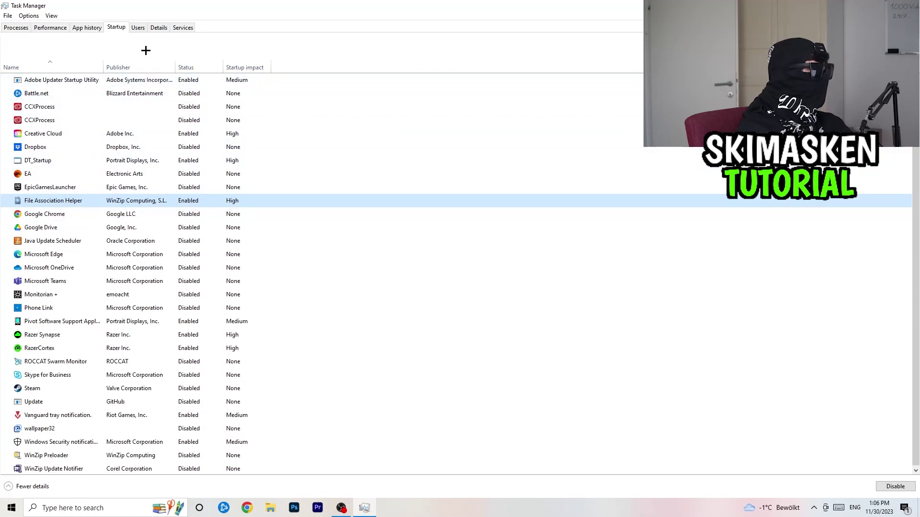
Look through the detailed process list, view the priority options for a chrome.exe process, and close Task Manager.
{"action": "left_click", "coordinate": [163, 30]}
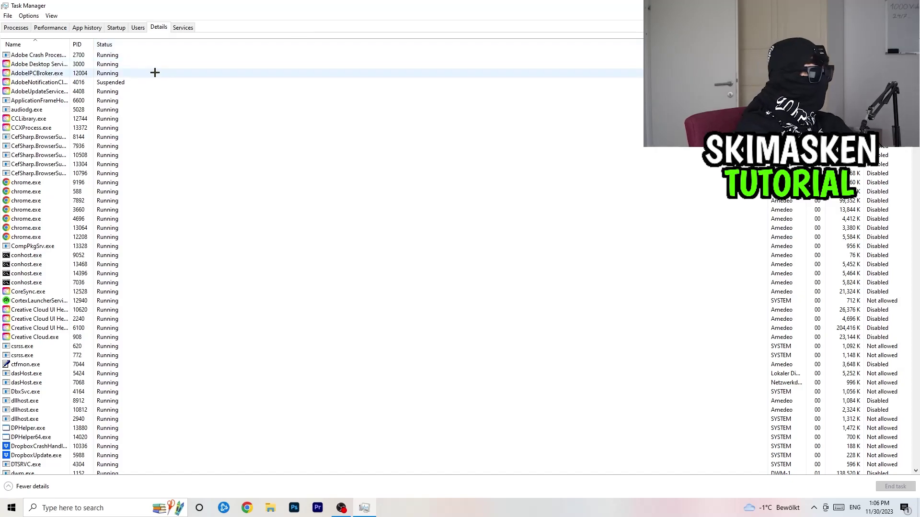
{"action": "scroll", "coordinate": [113, 273], "scroll_direction": "down", "scroll_amount": 20}
{"action": "scroll", "coordinate": [124, 251], "scroll_direction": "up", "scroll_amount": 20}
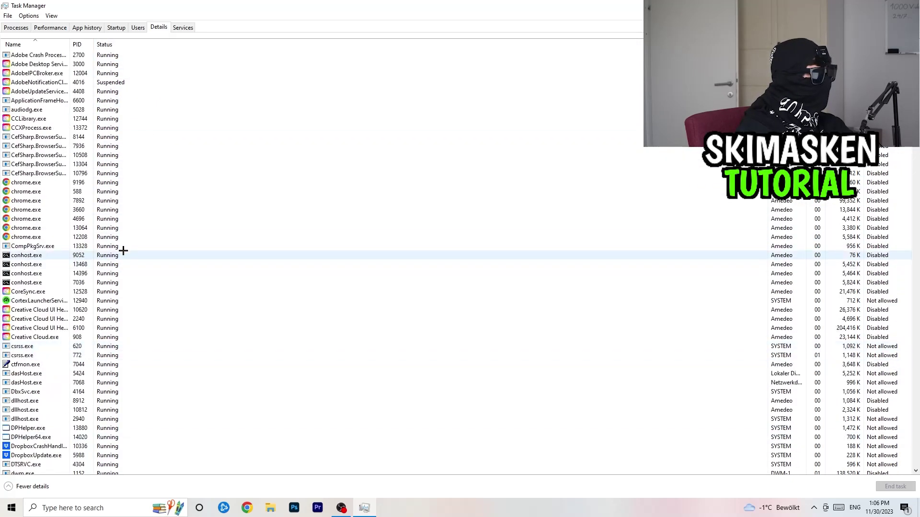
{"action": "right_click", "coordinate": [45, 207]}
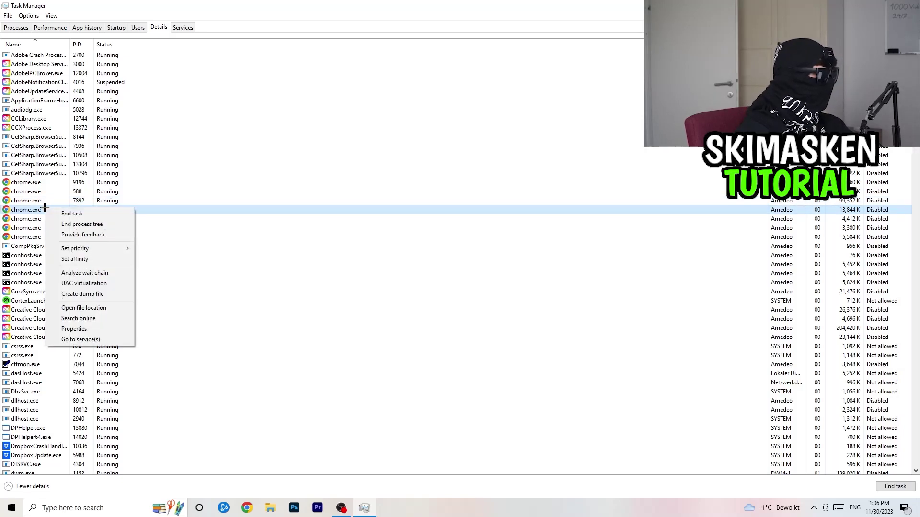
{"action": "mouse_move", "coordinate": [103, 249]}
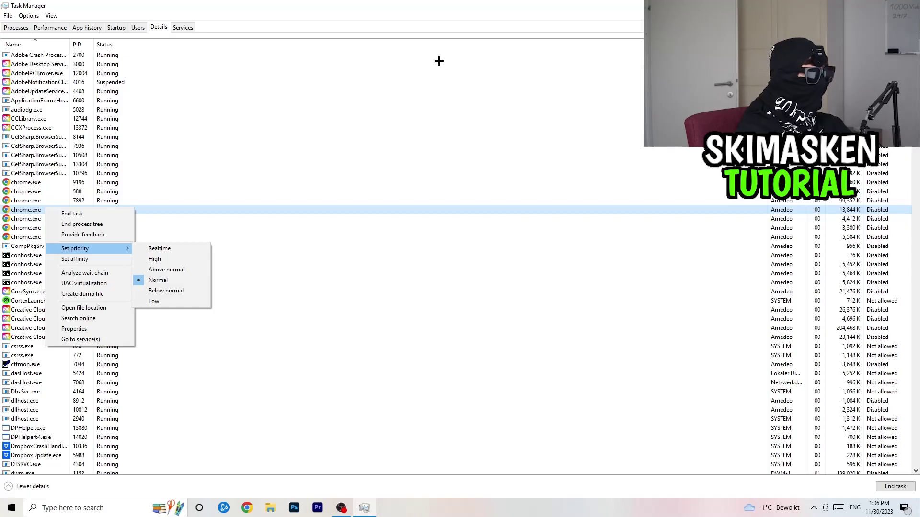
{"action": "left_click", "coordinate": [441, 32]}
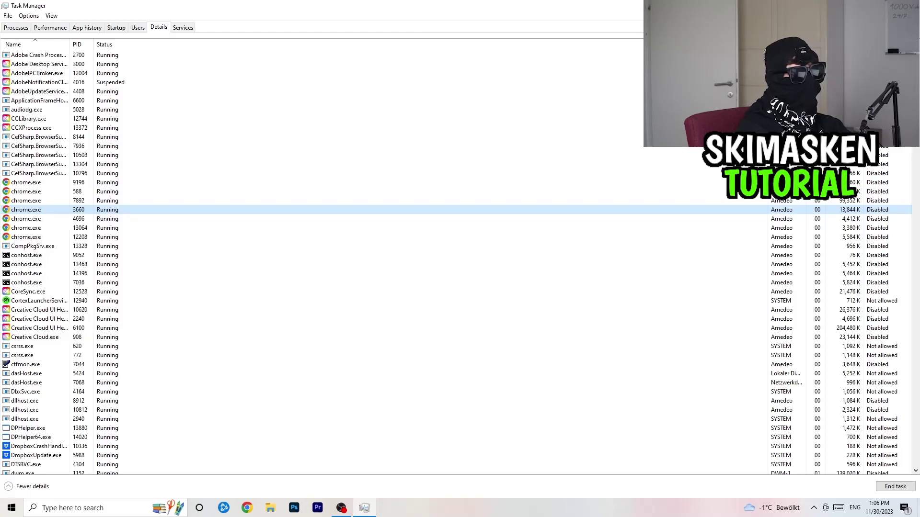
{"action": "key", "text": "alt+F4"}
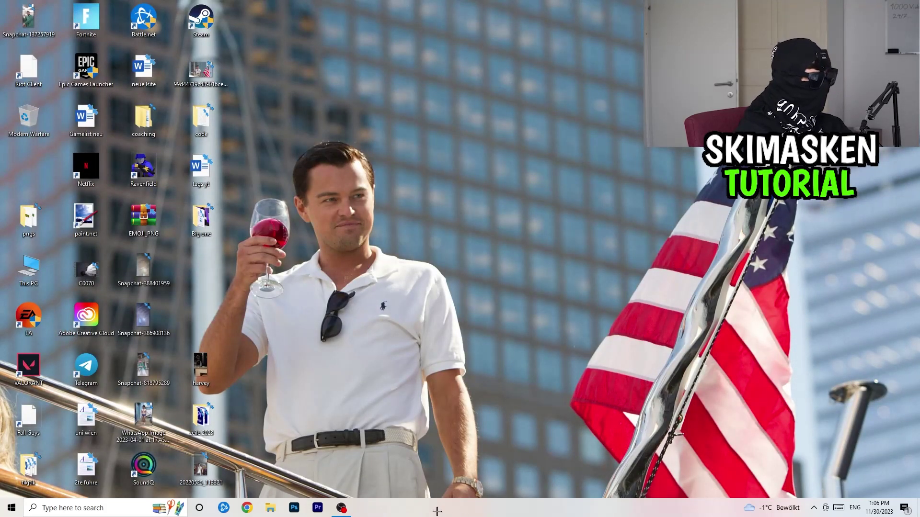
Open the gaming section of Windows Settings and review the Game Bar, Captures and Game Mode pages.
{"action": "left_click", "coordinate": [11, 508]}
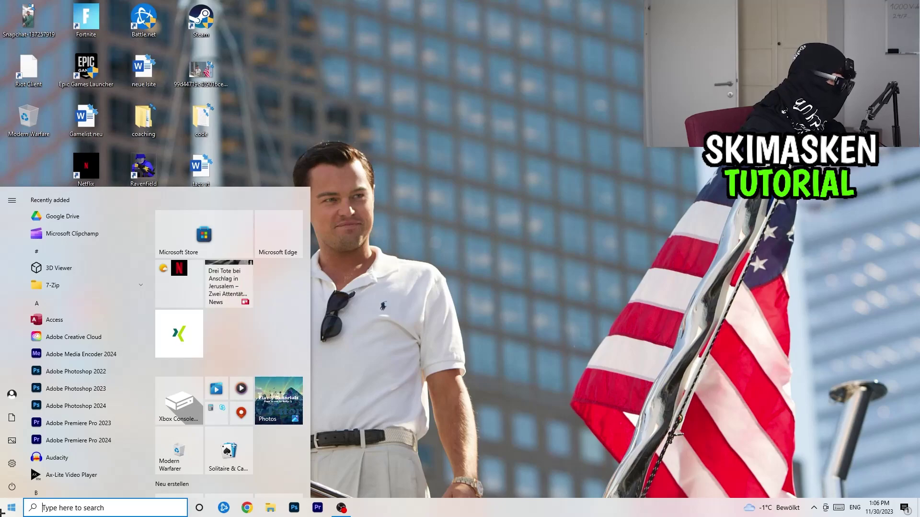
{"action": "left_click", "coordinate": [12, 463]}
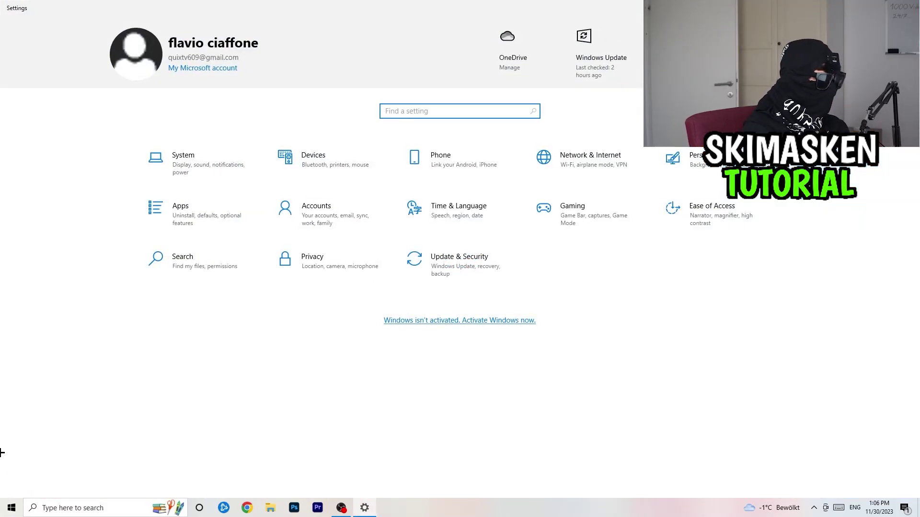
{"action": "left_click", "coordinate": [556, 216]}
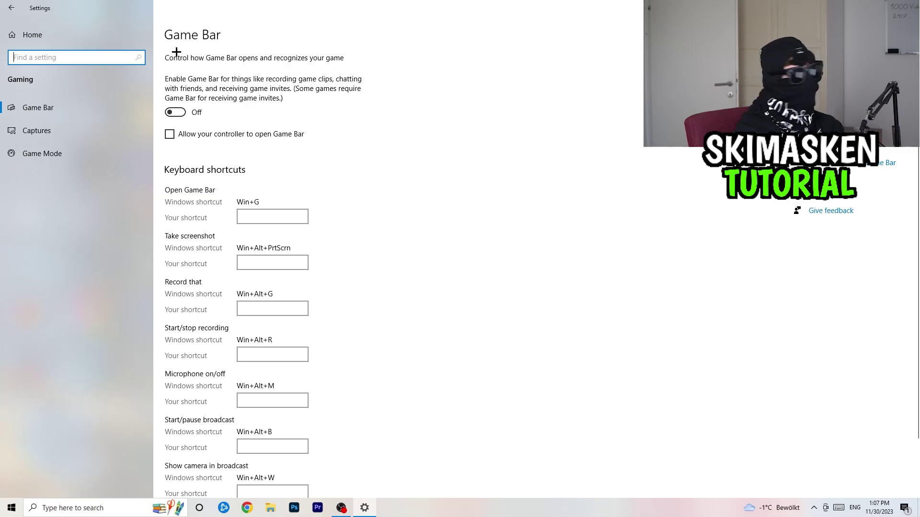
{"action": "left_click", "coordinate": [56, 132]}
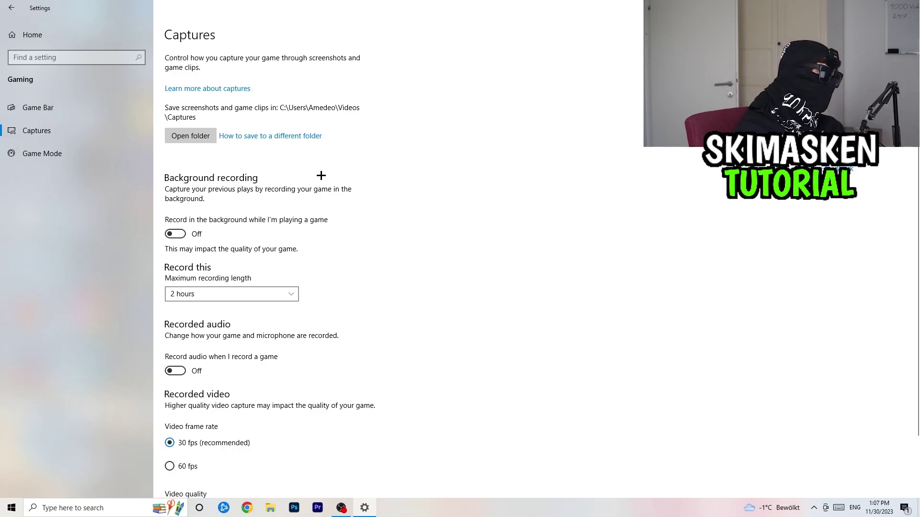
{"action": "scroll", "coordinate": [216, 165], "scroll_direction": "down", "scroll_amount": 3}
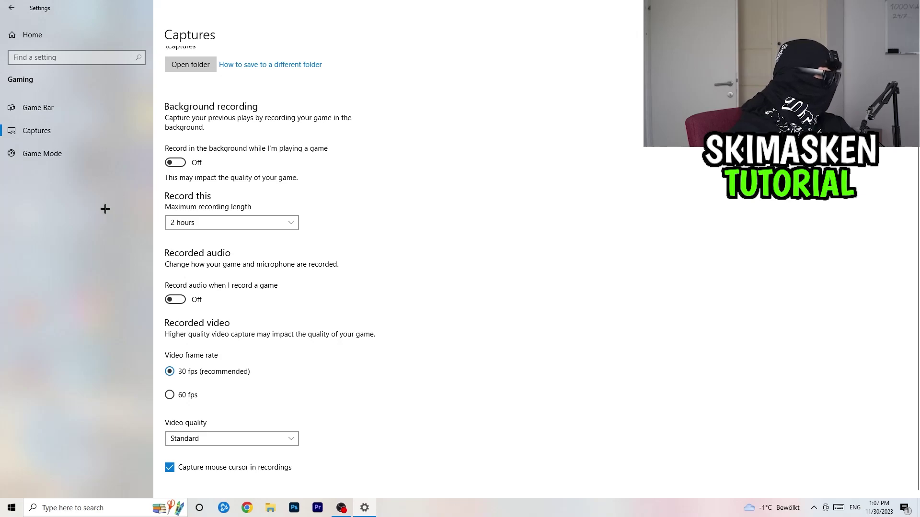
{"action": "left_click", "coordinate": [59, 153]}
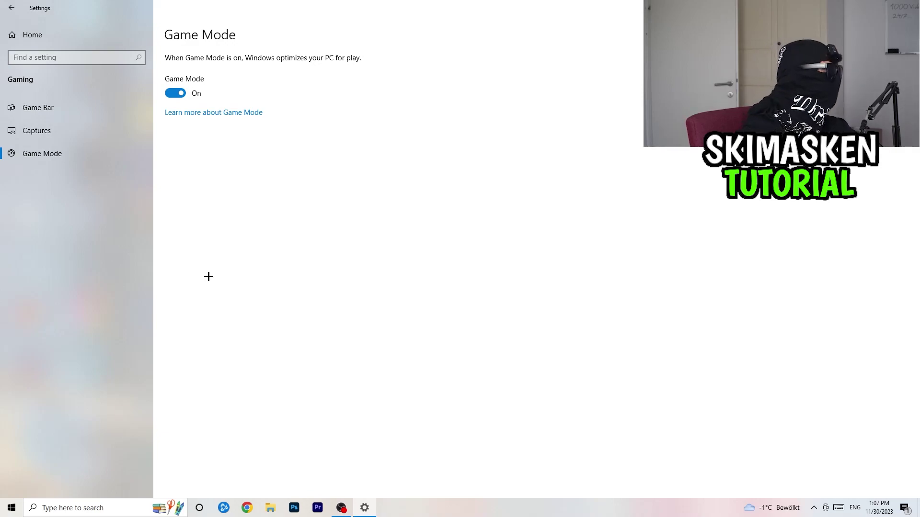
Go to the System display settings and check the available scaling and display resolution options.
{"action": "left_click", "coordinate": [11, 8]}
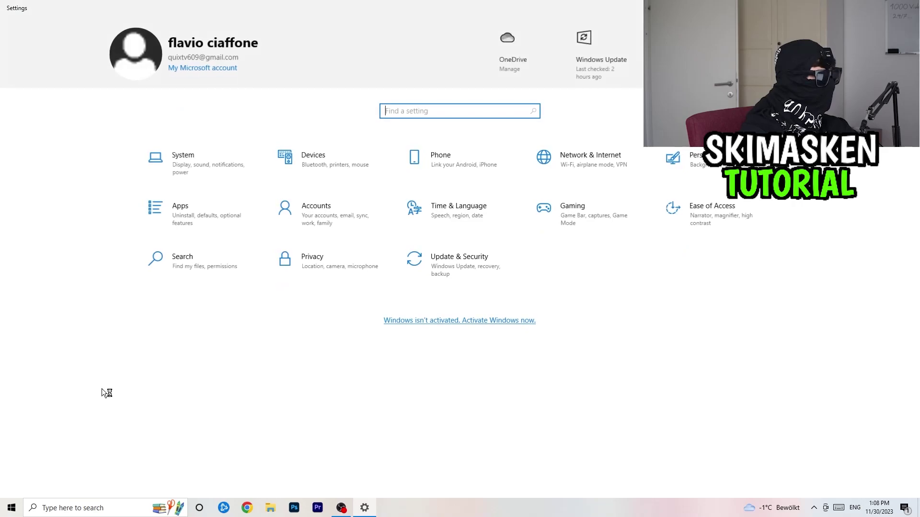
{"action": "left_click", "coordinate": [187, 170]}
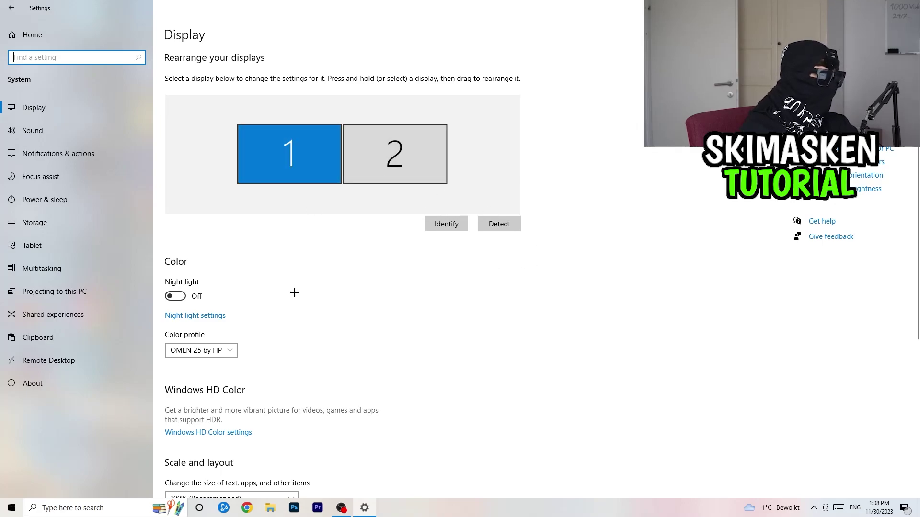
{"action": "scroll", "coordinate": [331, 188], "scroll_direction": "down", "scroll_amount": 5}
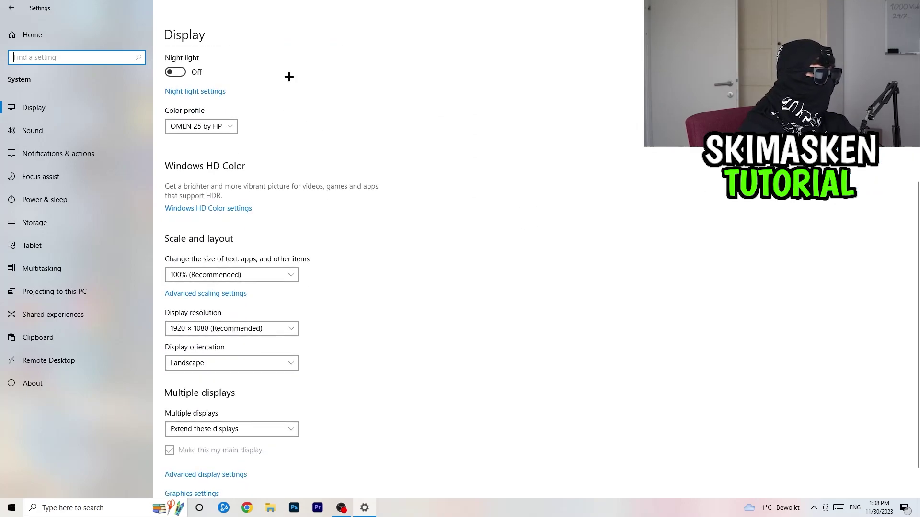
{"action": "scroll", "coordinate": [290, 77], "scroll_direction": "down", "scroll_amount": 1}
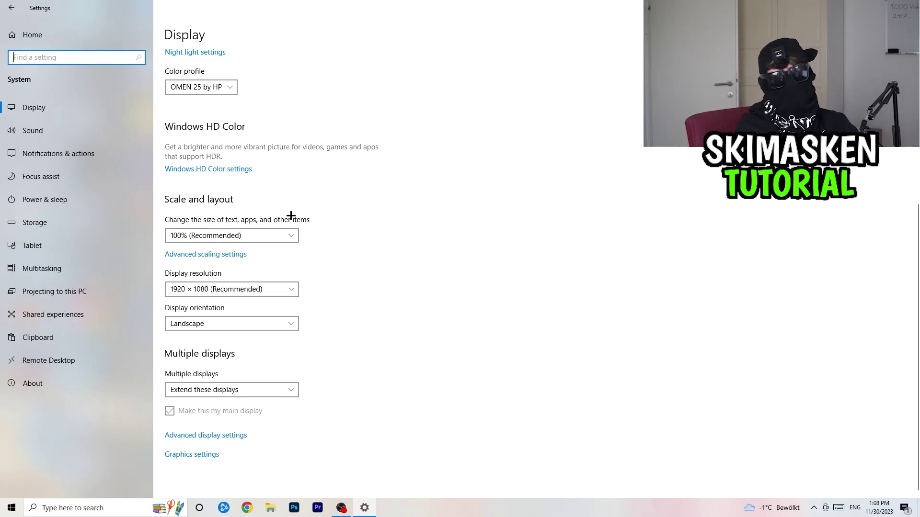
{"action": "left_click", "coordinate": [292, 233]}
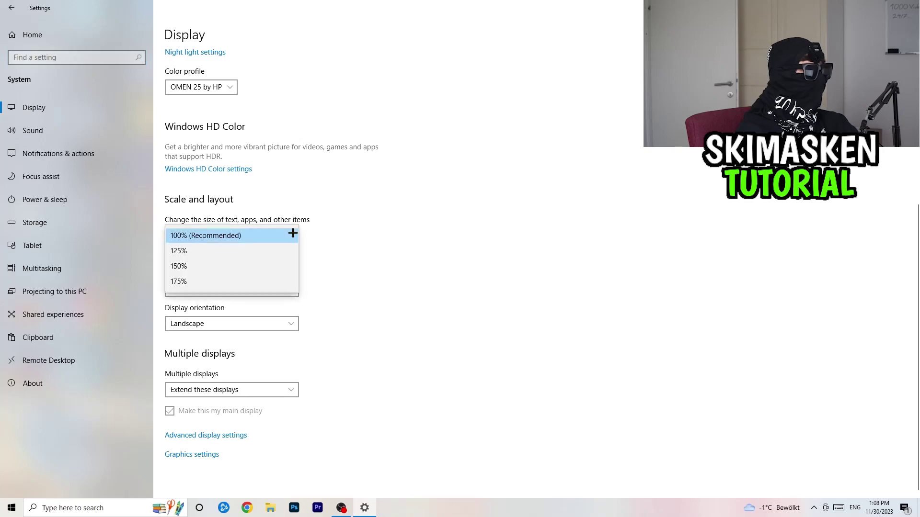
{"action": "left_click", "coordinate": [457, 221]}
{"action": "left_click", "coordinate": [270, 289]}
{"action": "left_click", "coordinate": [407, 247]}
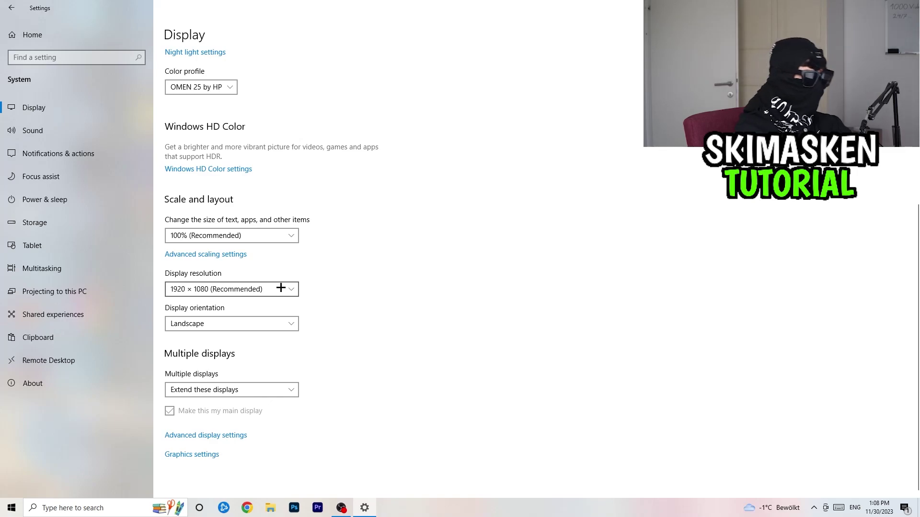
Go to the Power & sleep settings and review the available power plans in Power Options, including the additional plans.
{"action": "left_click", "coordinate": [82, 198]}
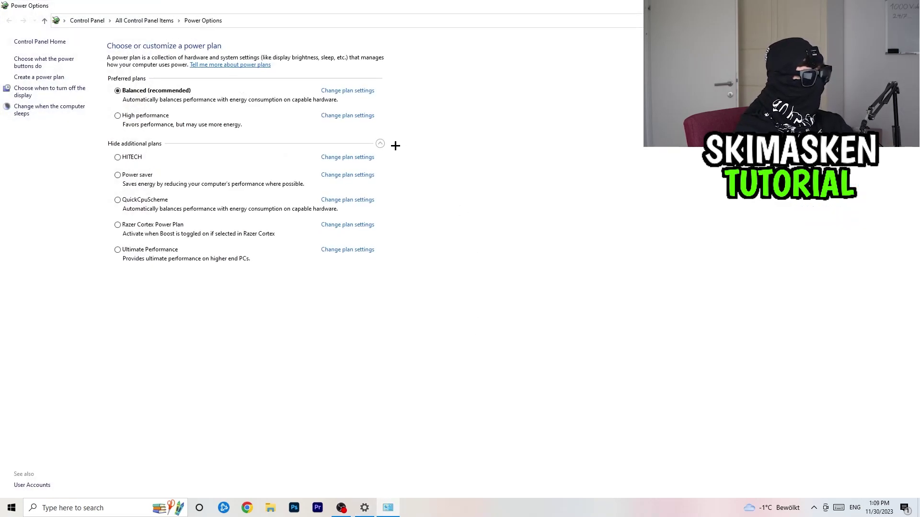
{"action": "left_click", "coordinate": [380, 143]}
{"action": "left_click", "coordinate": [381, 143]}
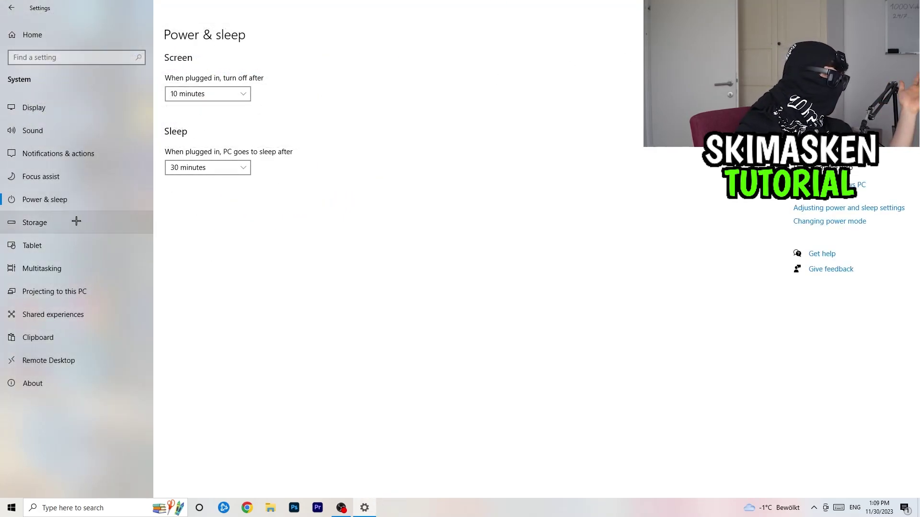
Open the Storage Sense configuration in the Storage settings and review its run frequency, temporary files and free-up-space options.
{"action": "left_click", "coordinate": [76, 220]}
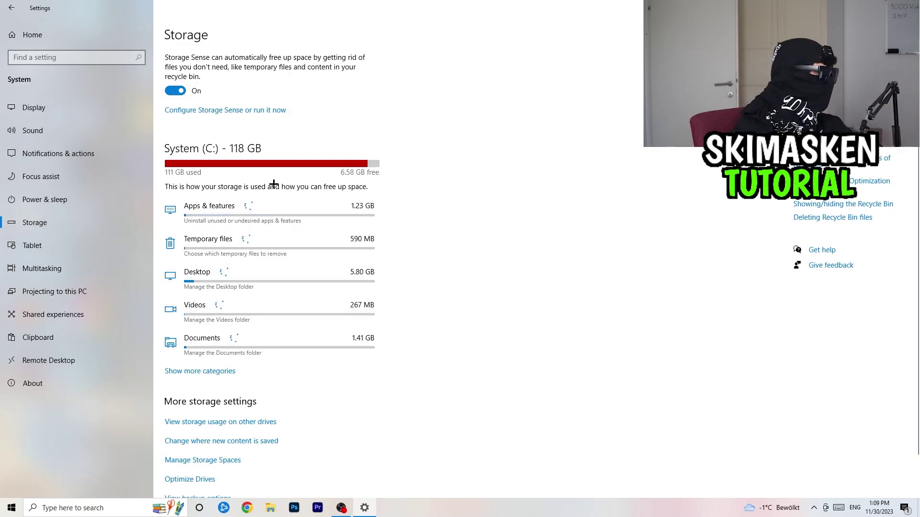
{"action": "left_click", "coordinate": [216, 115]}
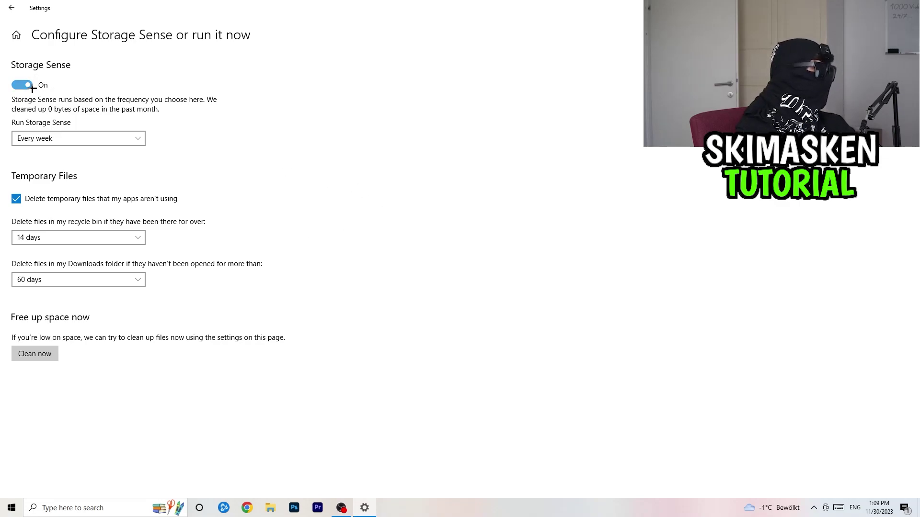
{"action": "left_click", "coordinate": [60, 139]}
{"action": "left_click", "coordinate": [66, 138]}
{"action": "left_click", "coordinate": [126, 140]}
{"action": "left_click", "coordinate": [127, 140]}
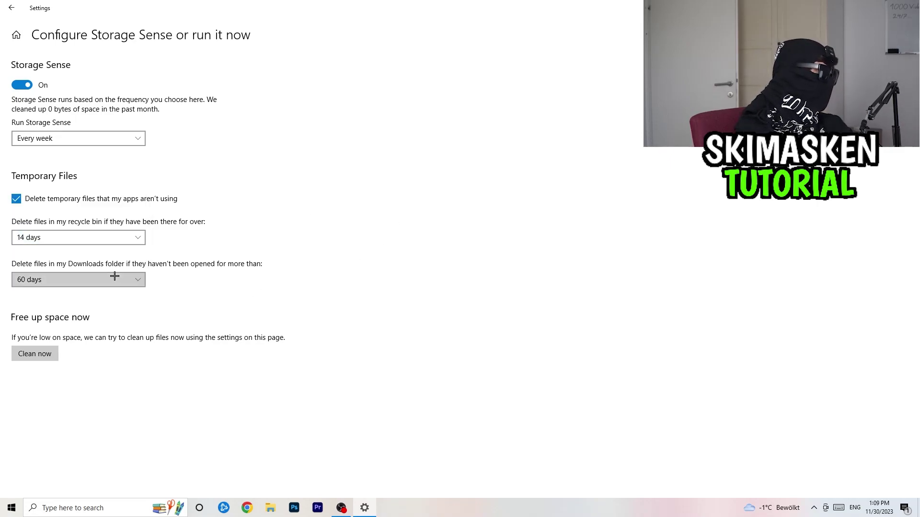
{"action": "left_click", "coordinate": [47, 347]}
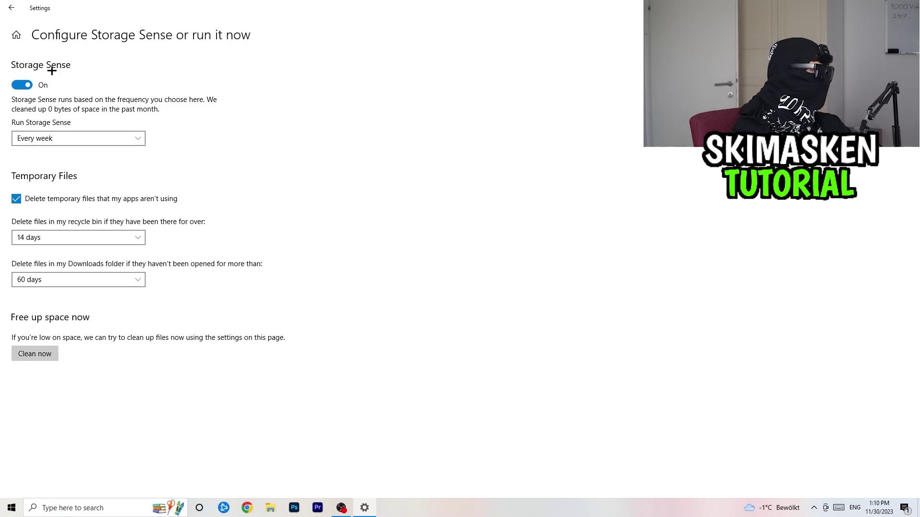
Check the Windows Update page in the Update & Security settings, and close Settings.
{"action": "left_click", "coordinate": [12, 7]}
{"action": "left_click", "coordinate": [12, 8]}
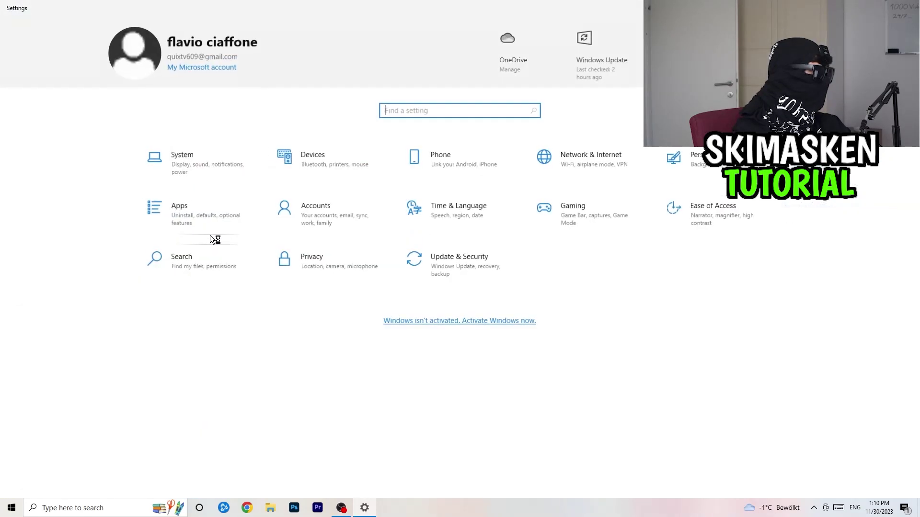
{"action": "left_click", "coordinate": [430, 256]}
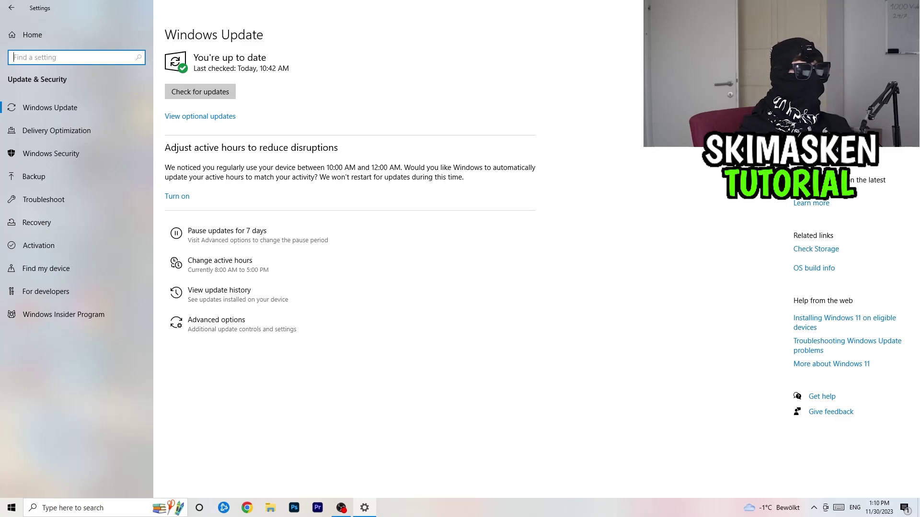
{"action": "key", "text": "alt+F4"}
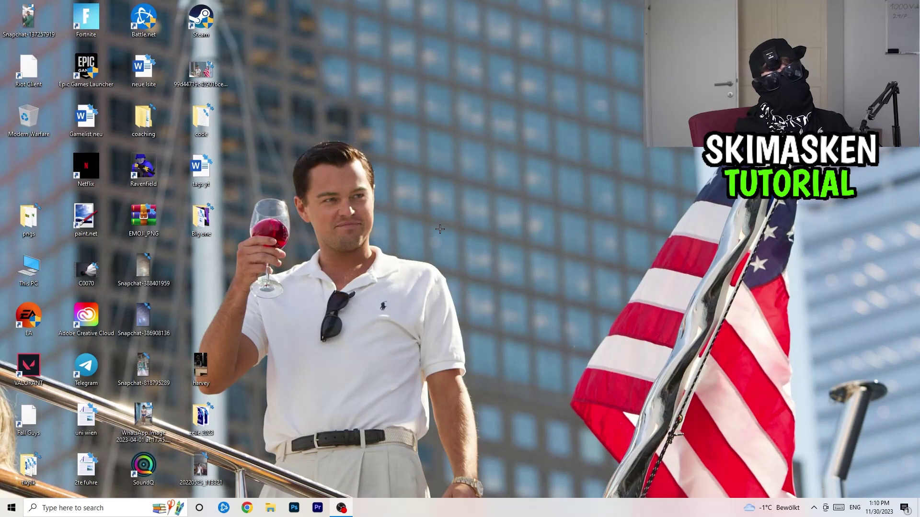